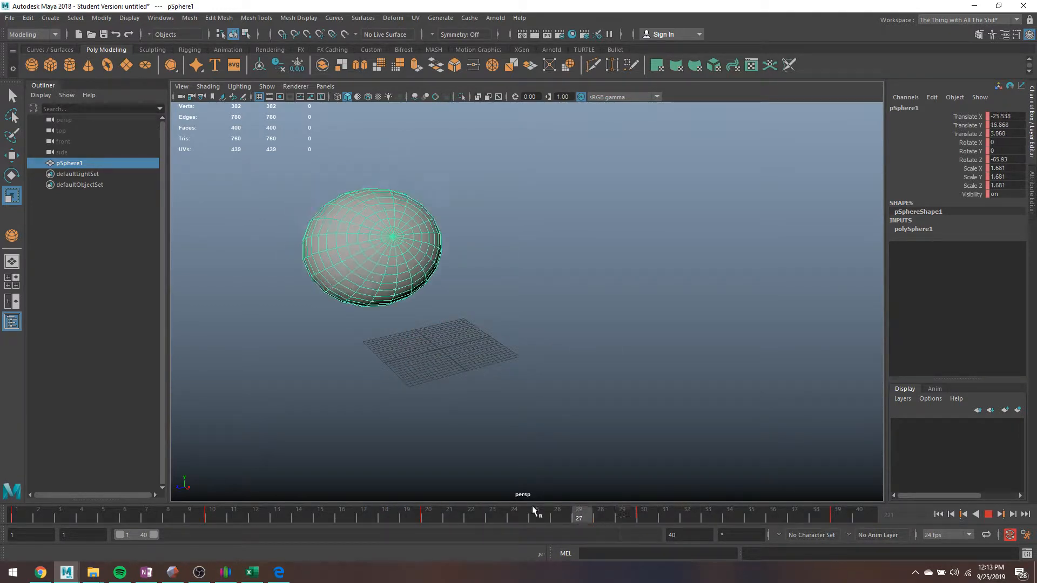
# Delete the sphere's keyframe at frame 20, scrub between frames 10 and 20 to review the motion, and undo the deletion.
pyautogui.press('r')
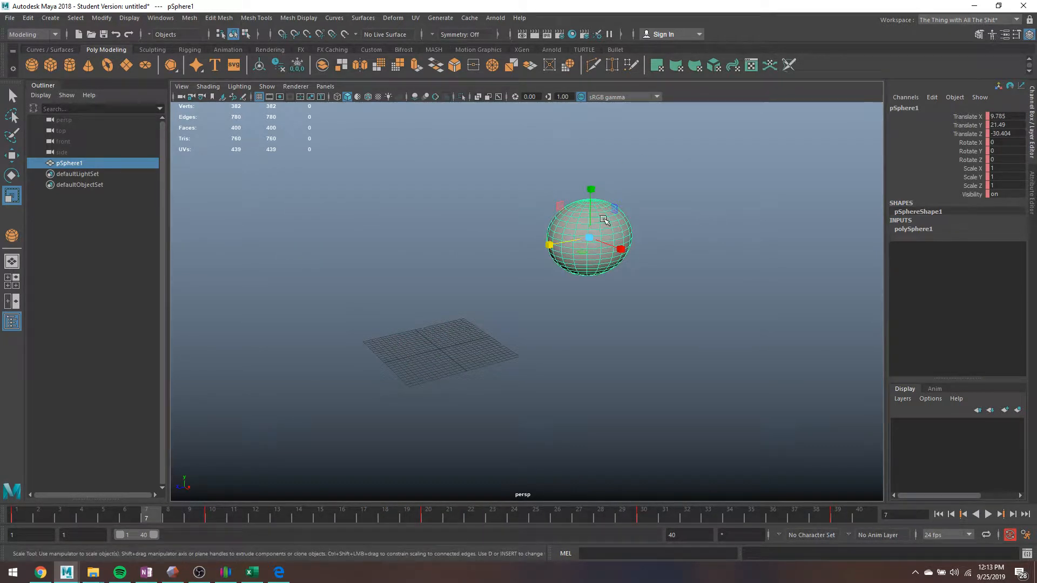
pyautogui.click(218, 512)
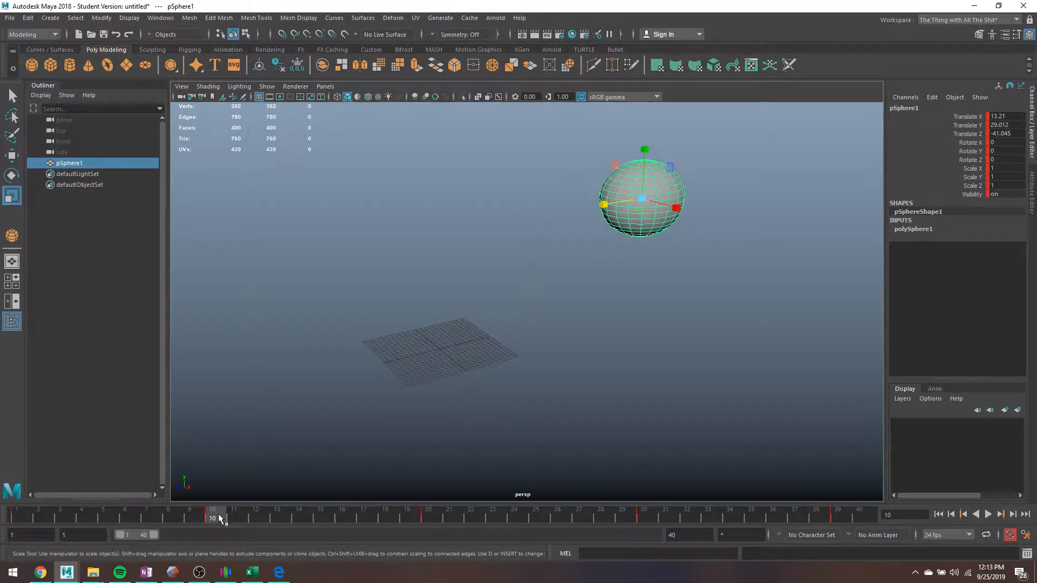
pyautogui.click(426, 516)
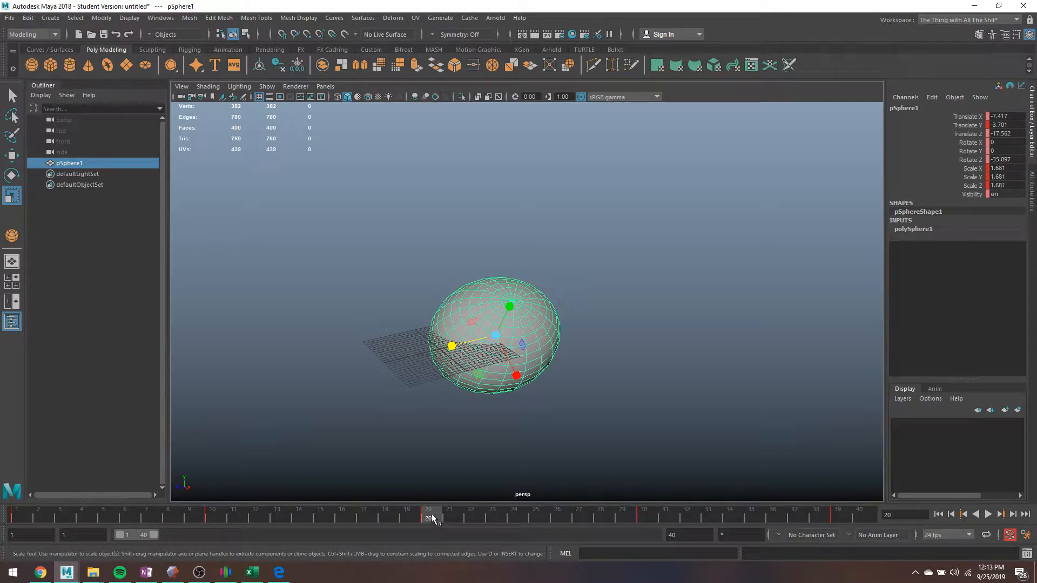
pyautogui.rightClick(426, 516)
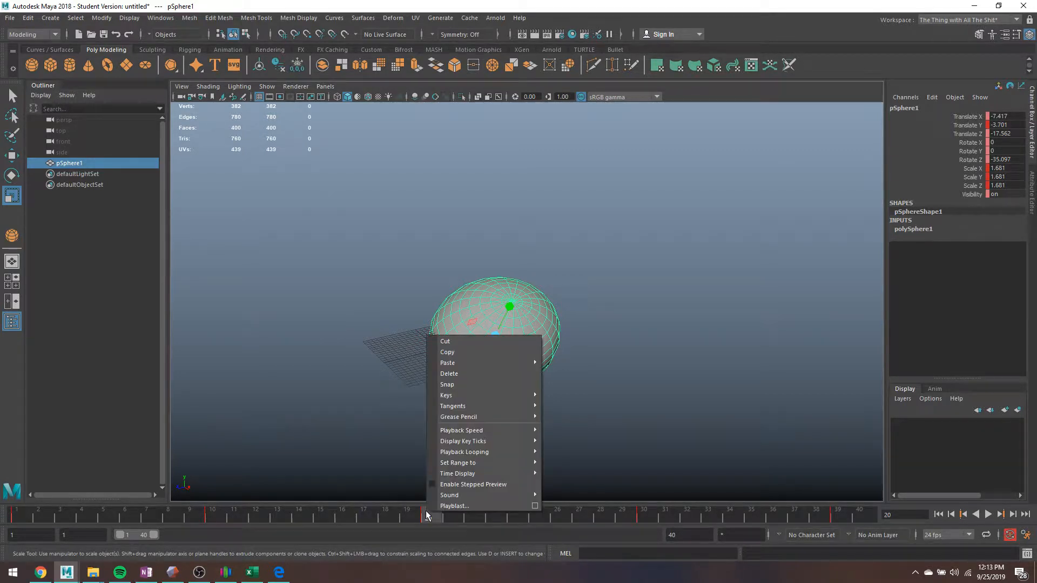
pyautogui.click(460, 374)
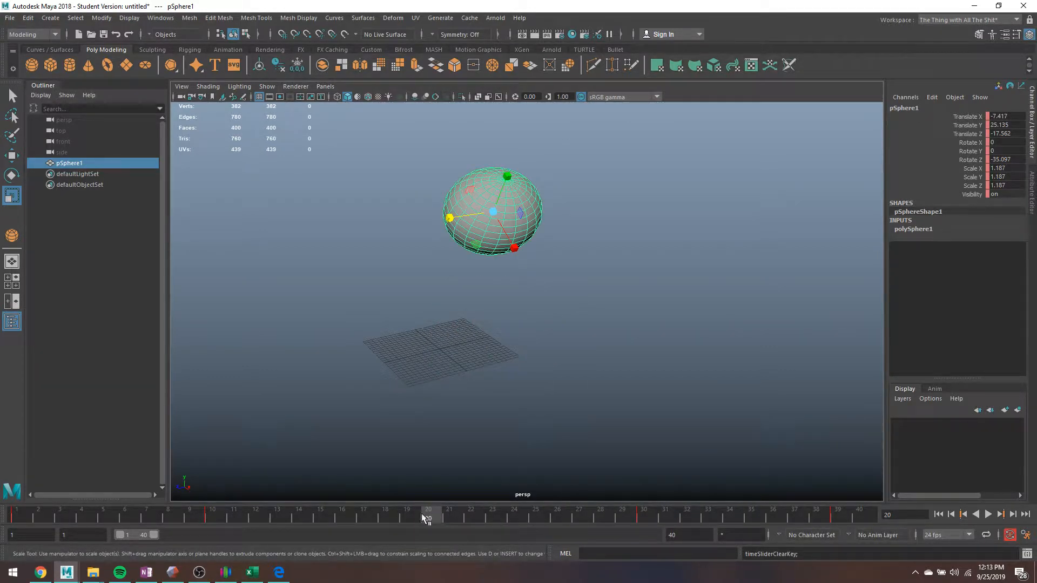
pyautogui.moveTo(219, 518); pyautogui.dragTo(430, 544)
pyautogui.hotkey('ctrl', 'z')
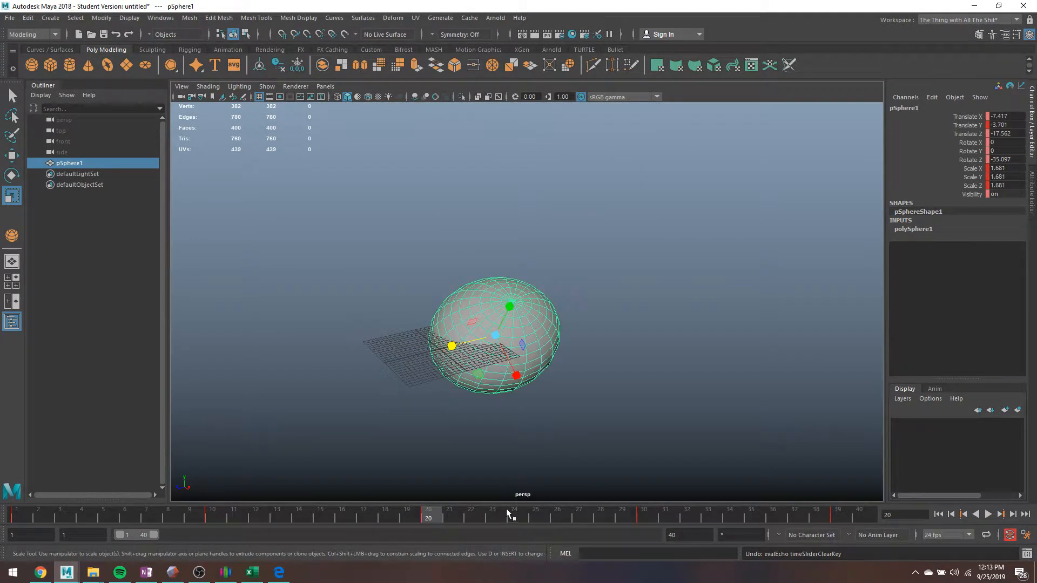
# Move the sphere's keyframe from frame 20 to frame 27.
pyautogui.keyDown('shift'); pyautogui.click(428, 517); pyautogui.keyUp('shift')
pyautogui.moveTo(427, 510); pyautogui.dragTo(579, 514)
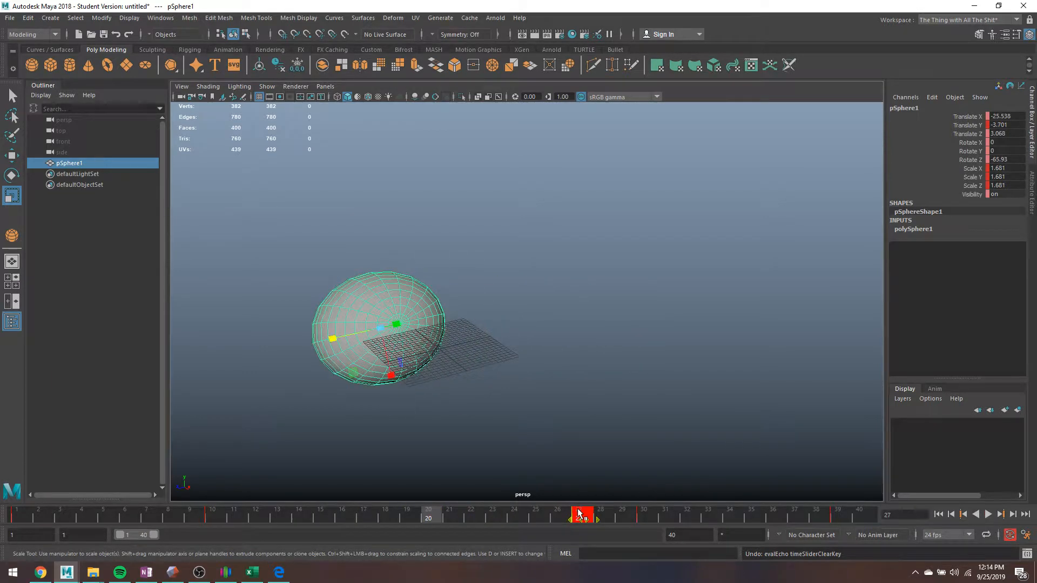
pyautogui.click(481, 517)
pyautogui.click(579, 521)
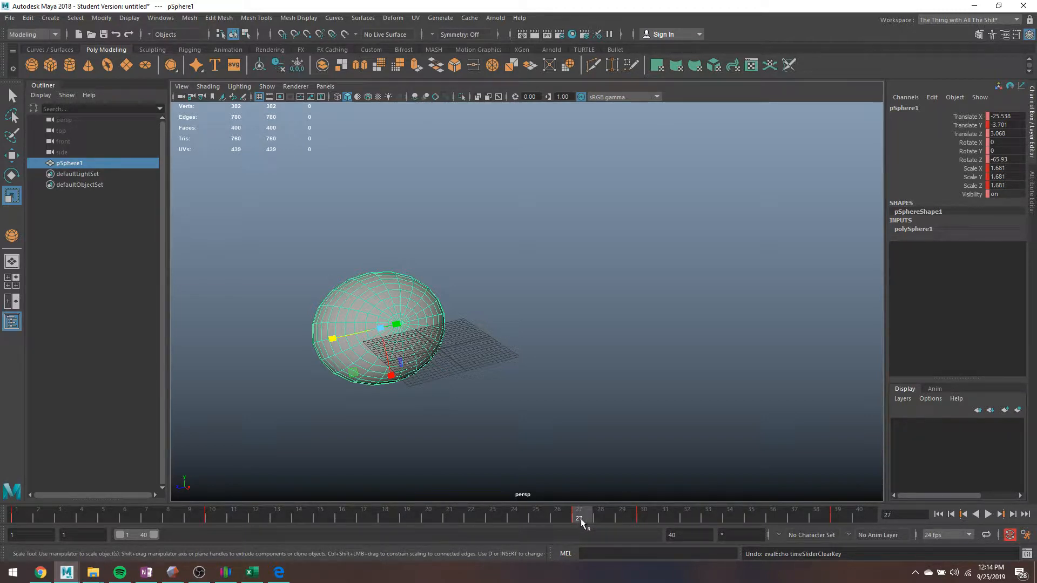
# Select frames 25 to 31 as a block, shift its keyframes back to start at frame 18, and move them forward to frames 28 and 31.
pyautogui.keyDown('shift'); pyautogui.click(536, 515); pyautogui.keyUp('shift')
pyautogui.keyDown('shift'); pyautogui.moveTo(537, 520); pyautogui.dragTo(673, 526); pyautogui.keyUp('shift')
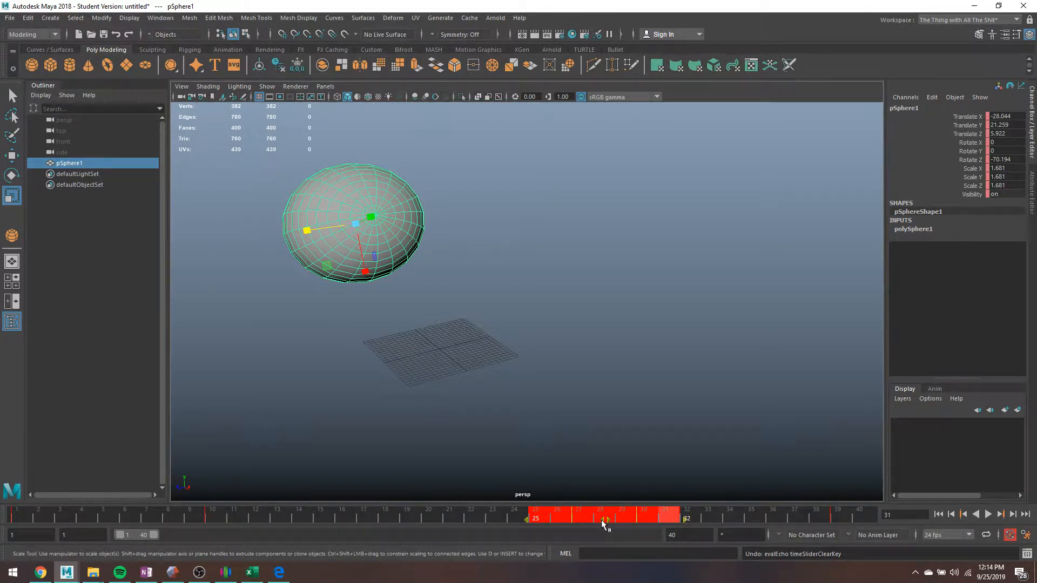
pyautogui.moveTo(604, 520); pyautogui.dragTo(458, 533)
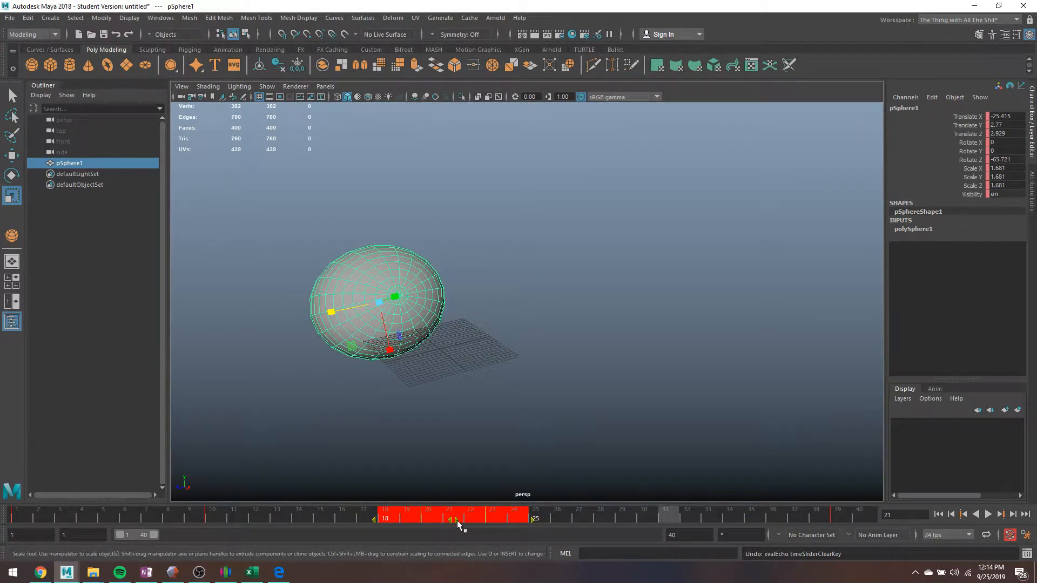
pyautogui.moveTo(457, 520); pyautogui.dragTo(542, 503)
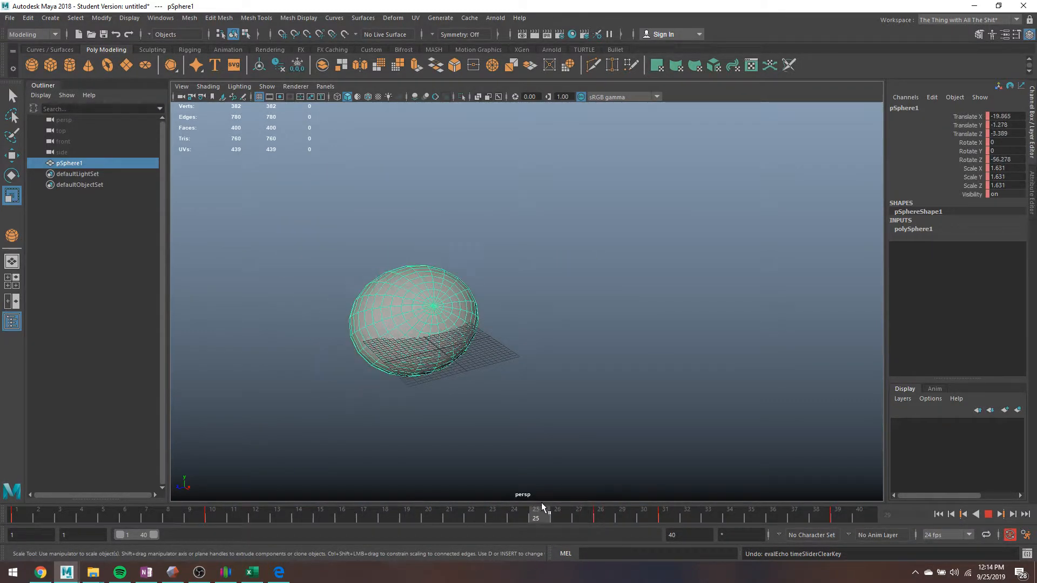
# Move the frame 31 keyframe to frame 20 and the frame 28 keyframe to frame 30, and play back the animation.
pyautogui.keyDown('shift'); pyautogui.click(663, 514); pyautogui.keyUp('shift')
pyautogui.moveTo(666, 514); pyautogui.dragTo(429, 537)
pyautogui.click(604, 516)
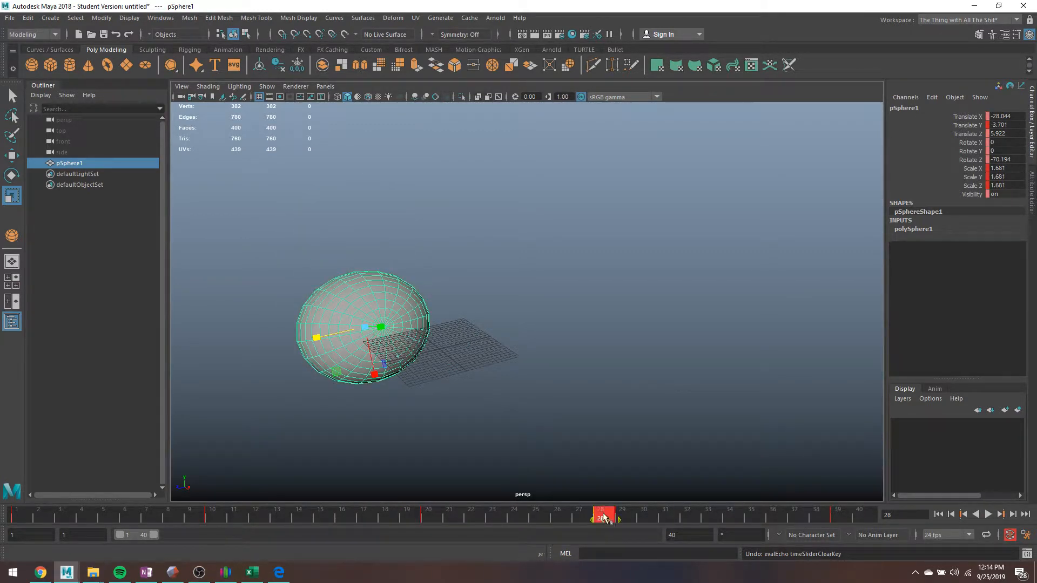
pyautogui.moveTo(604, 518); pyautogui.dragTo(397, 523)
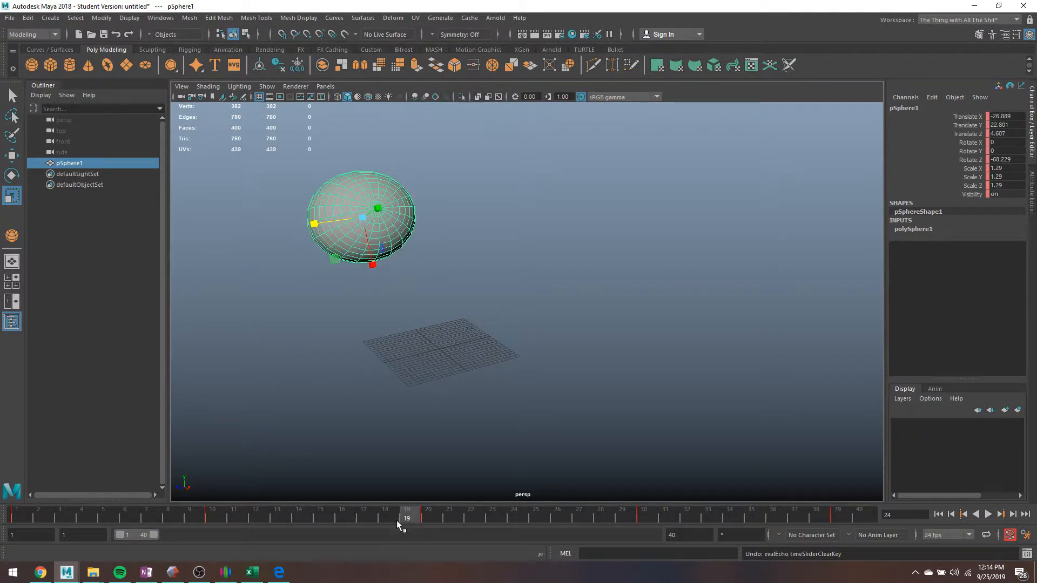
pyautogui.hotkey('alt', 'v')
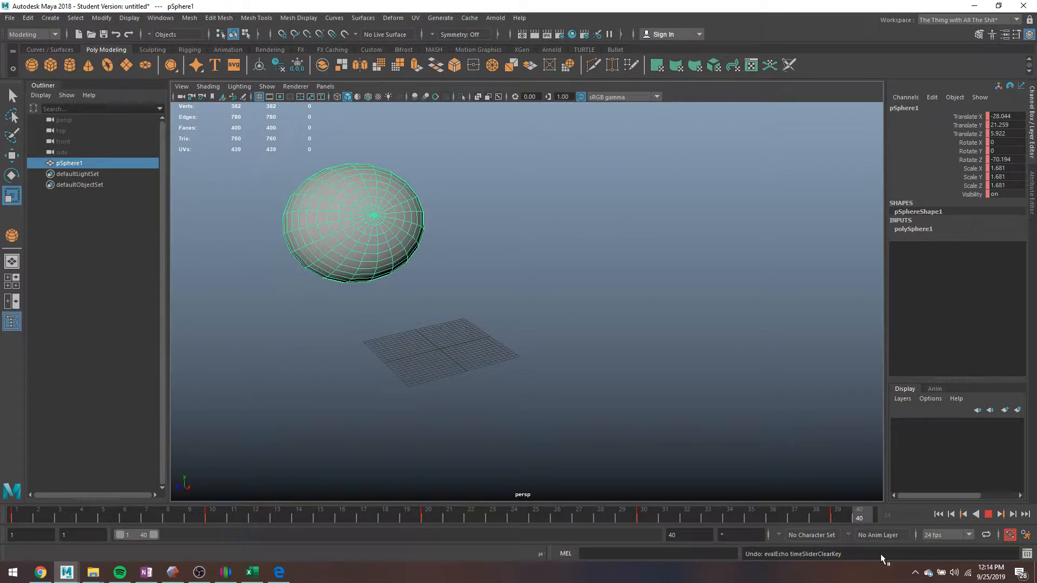
pyautogui.press('Escape')
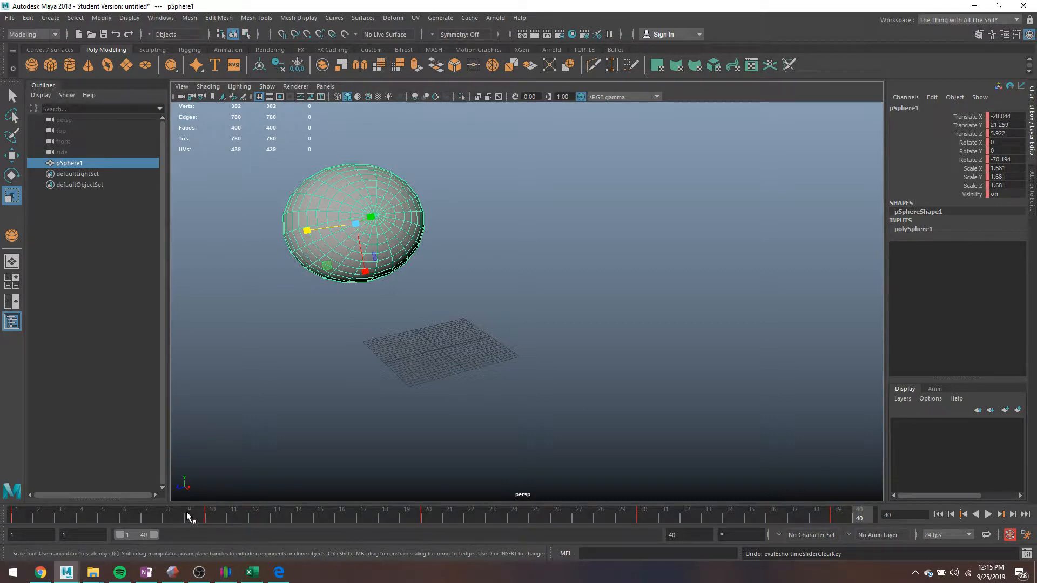
# Select the timeline range from frame 9 to 22 and stretch its keyframes until the range ends at frame 38.
pyautogui.keyDown('shift'); pyautogui.moveTo(186, 512); pyautogui.dragTo(446, 542); pyautogui.keyUp('shift')
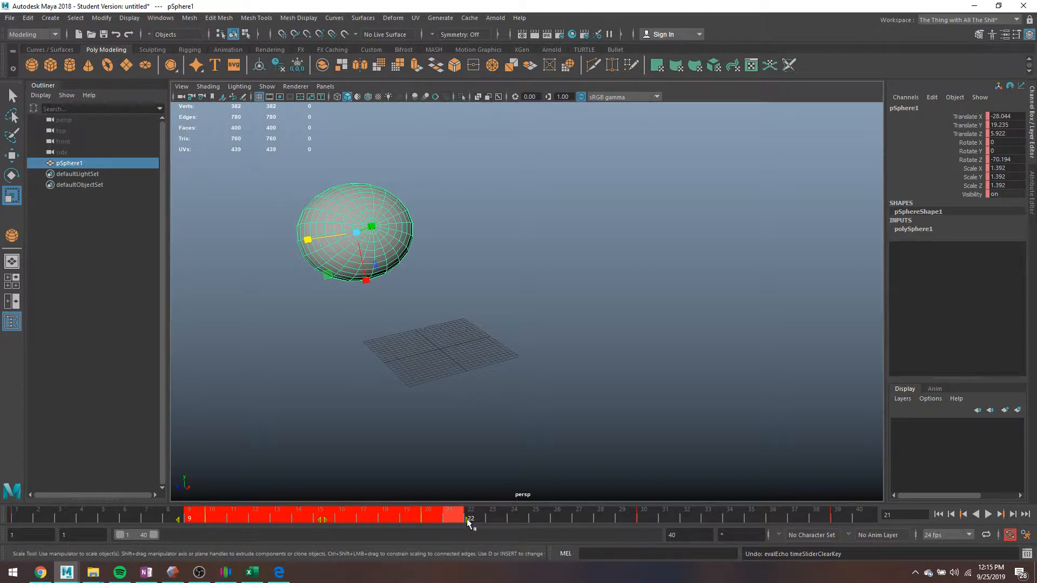
pyautogui.moveTo(465, 519); pyautogui.dragTo(815, 530)
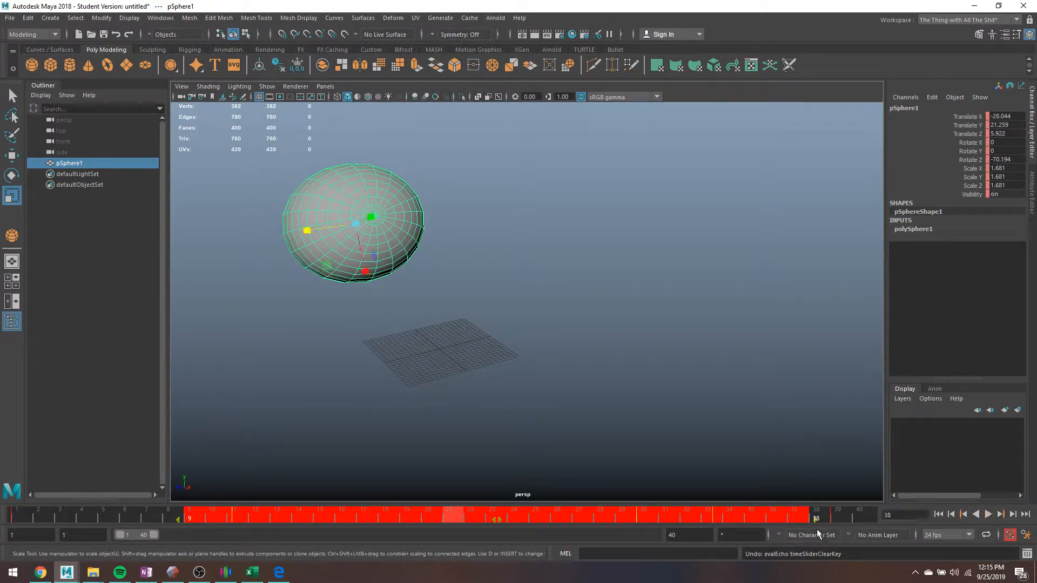
pyautogui.click(838, 513)
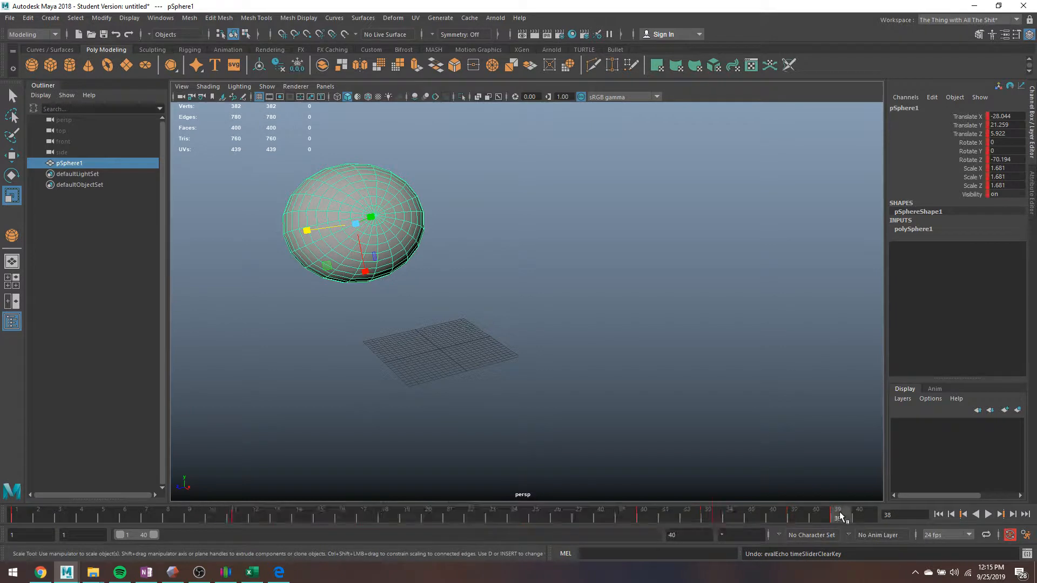
# Move the sphere's keyframe from frame 11 to frame 16.
pyautogui.click(241, 524)
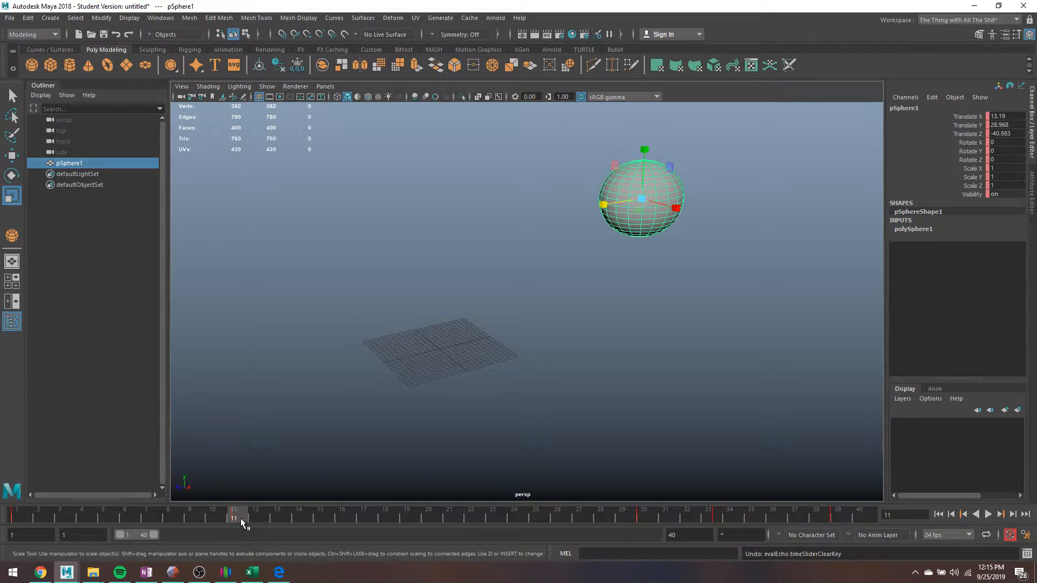
pyautogui.keyDown('shift'); pyautogui.click(236, 514); pyautogui.keyUp('shift')
pyautogui.moveTo(235, 514); pyautogui.dragTo(343, 514)
pyautogui.click(384, 517)
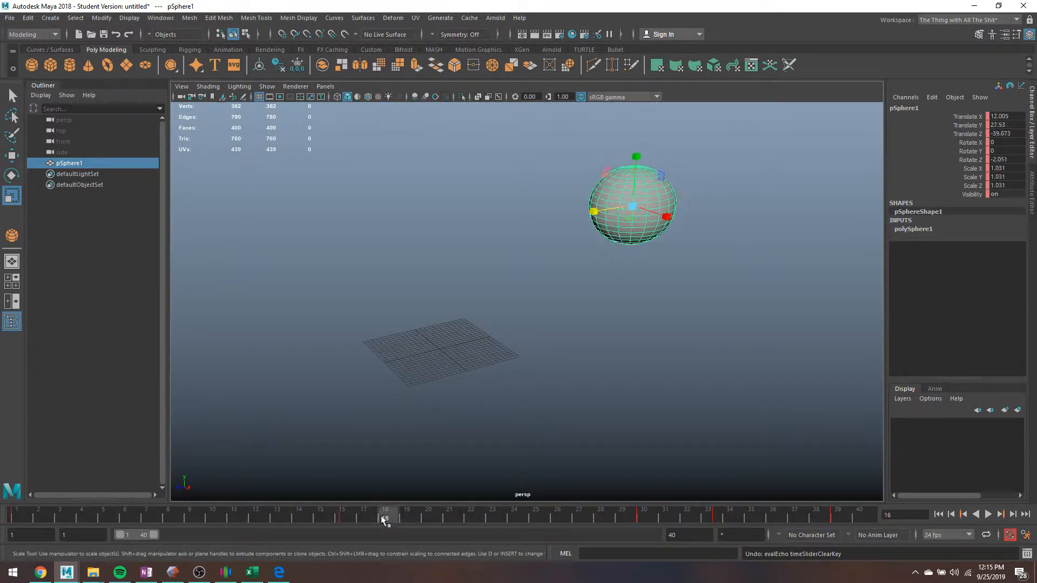
# Delete the keyframe at frame 16, and undo both the deletion and the preceding keyframe move.
pyautogui.click(344, 517)
pyautogui.rightClick(344, 513)
pyautogui.click(377, 386)
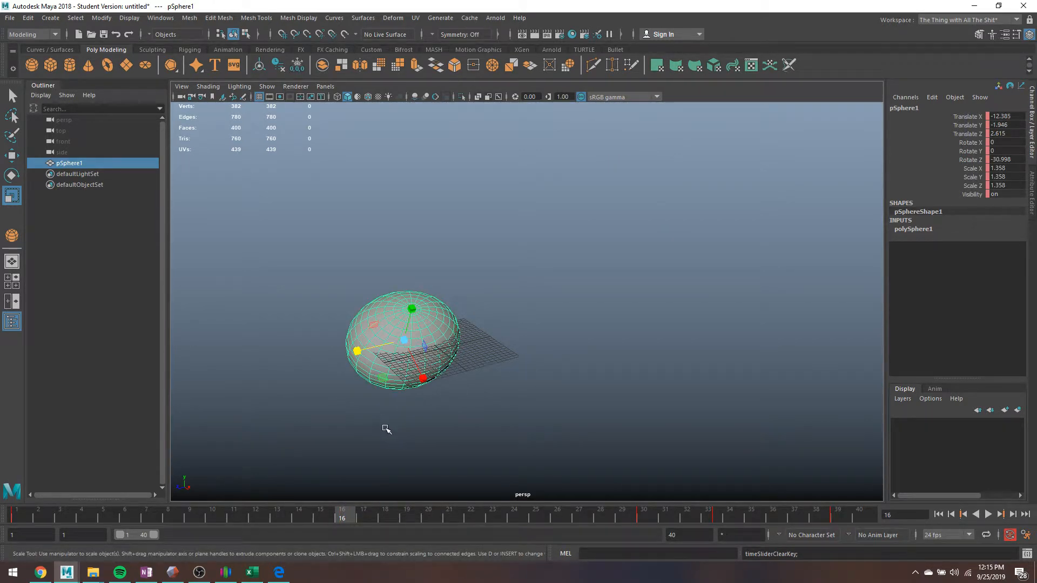
pyautogui.hotkey('ctrl', 'z')
pyautogui.hotkey('ctrl', 'z')
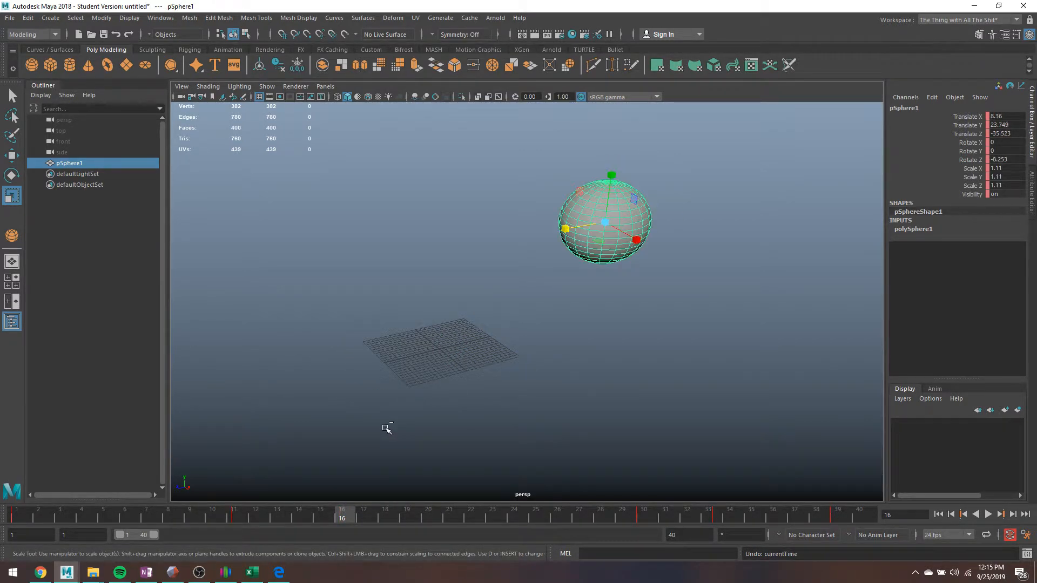
# At frame 11, move the sphere to about X 37.976, Y -10.234, Z -52.189.
pyautogui.click(233, 516)
pyautogui.press('w')
pyautogui.moveTo(644, 200); pyautogui.dragTo(755, 404)
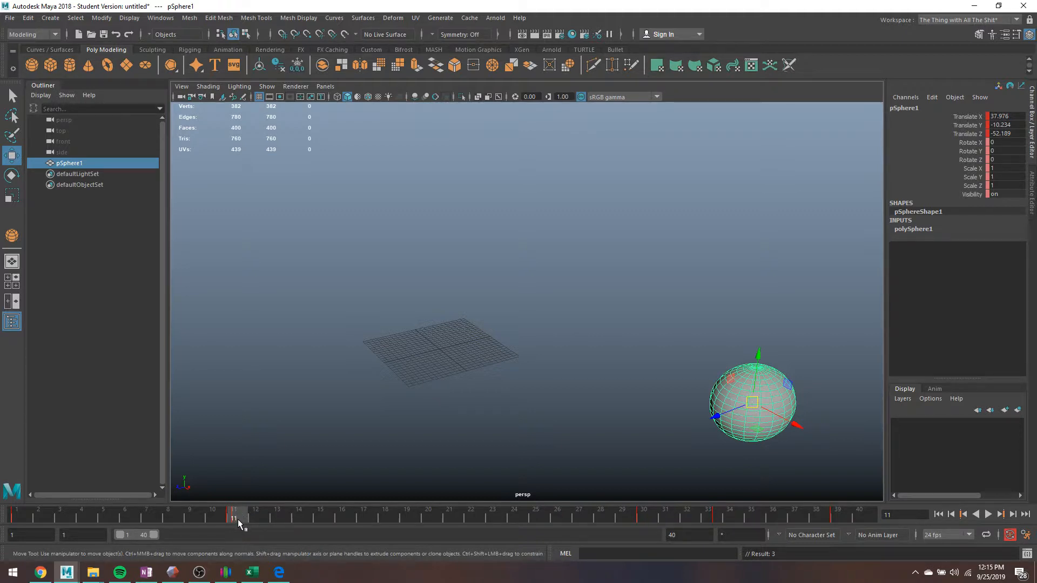
# Play the animation and compare the sphere's position at frames 11 and 12.
pyautogui.hotkey('alt', 'v')
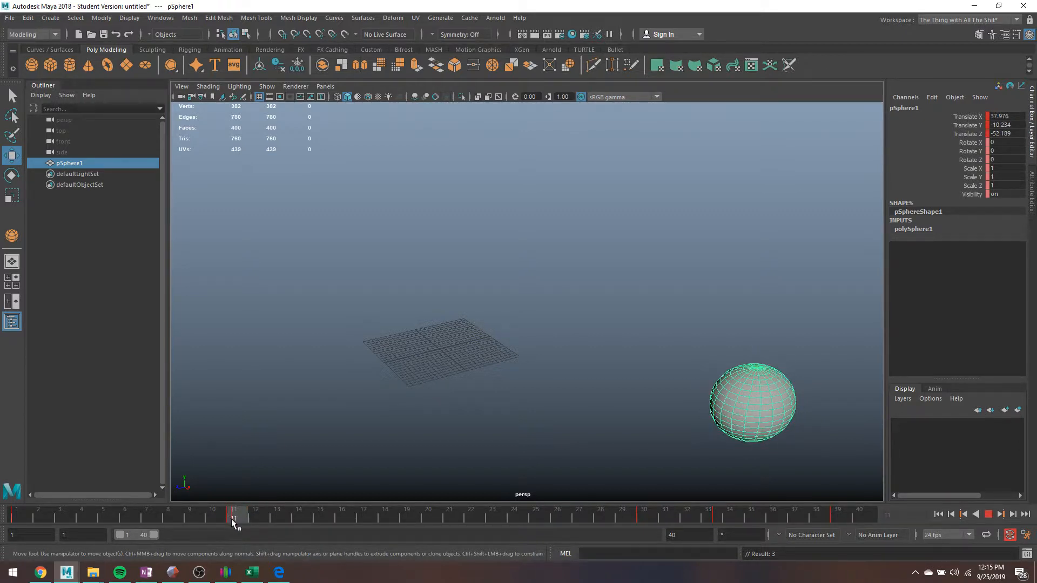
pyautogui.moveTo(231, 518)
pyautogui.mouseDown()
pyautogui.moveTo(269, 522)
pyautogui.moveTo(243, 514)
pyautogui.mouseUp()
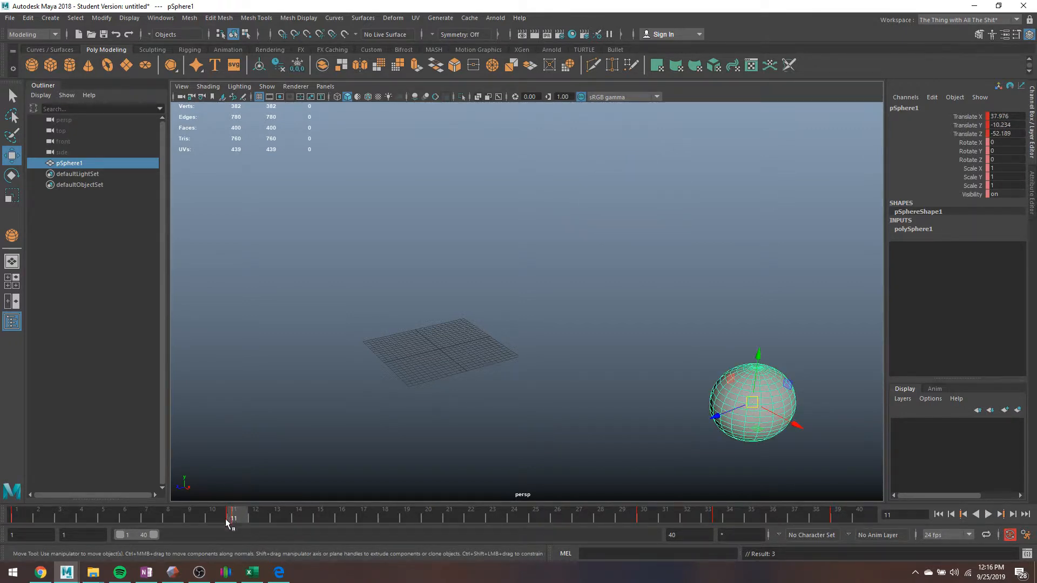
pyautogui.click(255, 518)
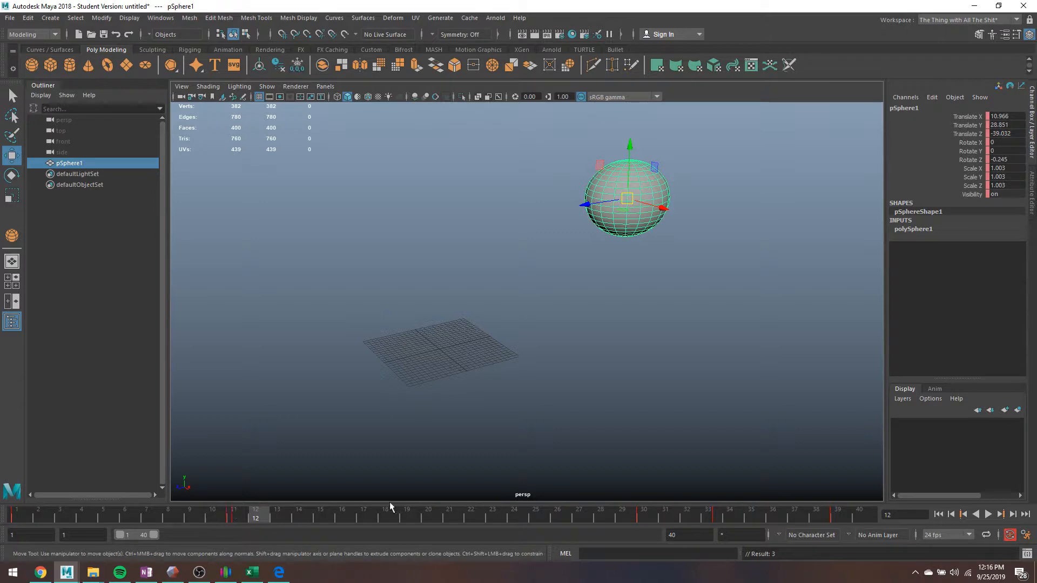
pyautogui.click(238, 521)
# Undo the sphere's repositioning and all the keyframe moves and scaling, back to the original key timing.
pyautogui.hotkey('ctrl', 'z')
pyautogui.hotkey('ctrl', 'z')
pyautogui.hotkey('ctrl', 'z')
pyautogui.hotkey('ctrl', 'z')
pyautogui.hotkey('ctrl', 'z')
pyautogui.hotkey('ctrl', 'z')
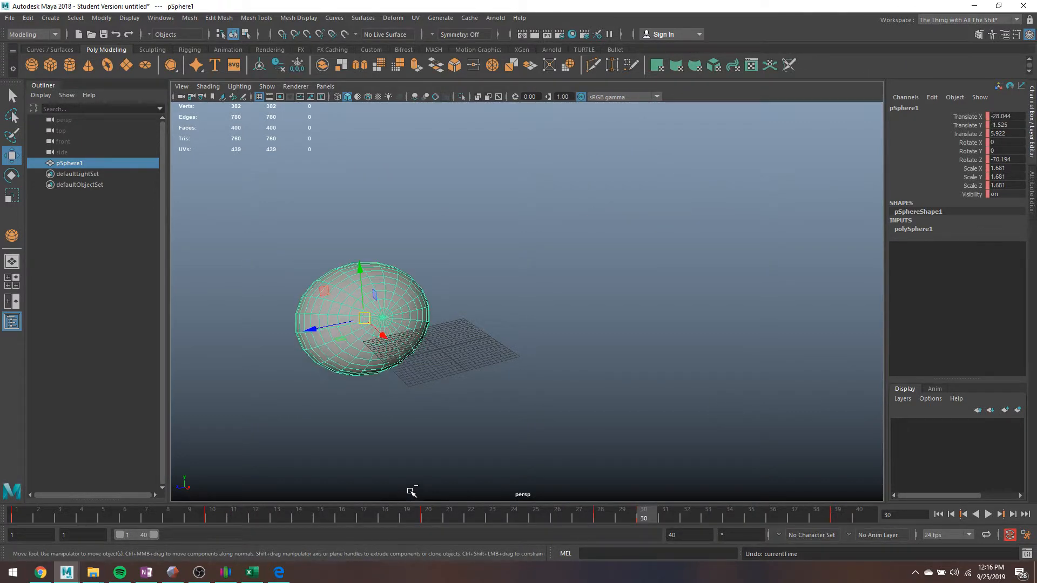
pyautogui.hotkey('ctrl', 'z')
pyautogui.hotkey('ctrl', 'z')
pyautogui.hotkey('ctrl', 'z')
pyautogui.hotkey('ctrl', 'z')
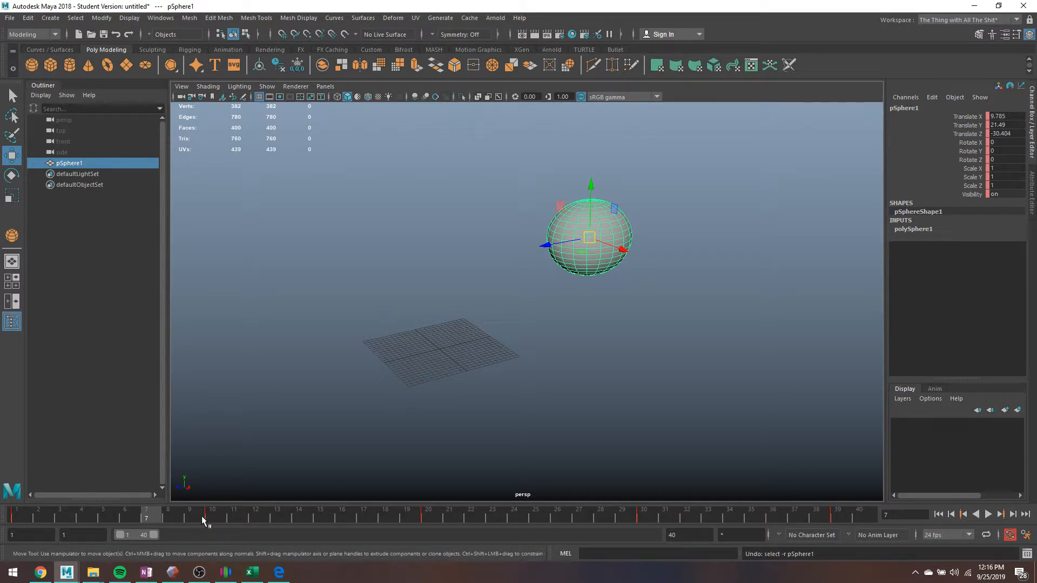
# Delete all the sphere's keyframes within frames 9 to 23, and undo the deletion.
pyautogui.keyDown('shift'); pyautogui.moveTo(202, 516); pyautogui.dragTo(507, 517); pyautogui.keyUp('shift')
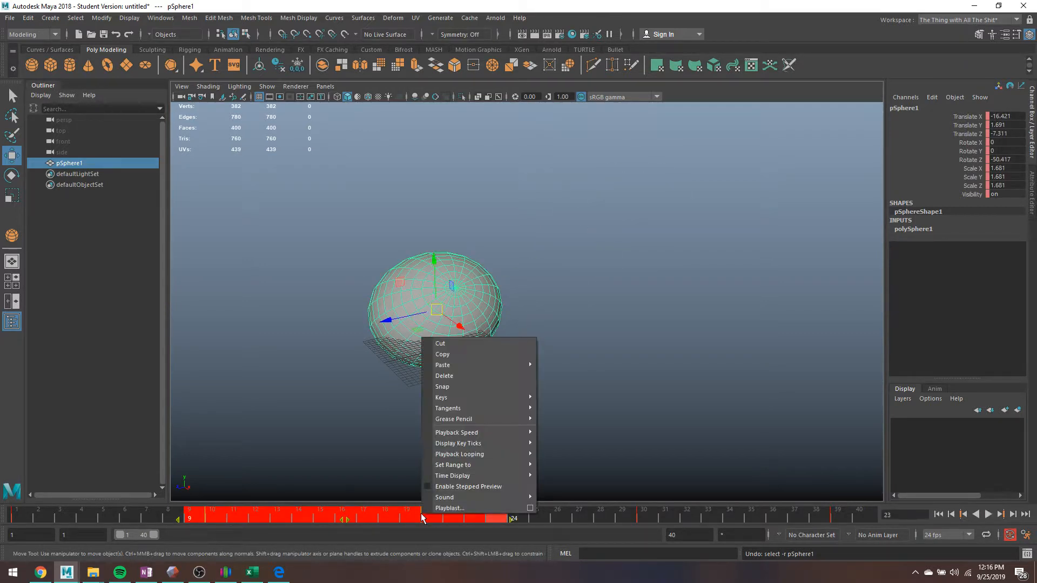
pyautogui.click(466, 373)
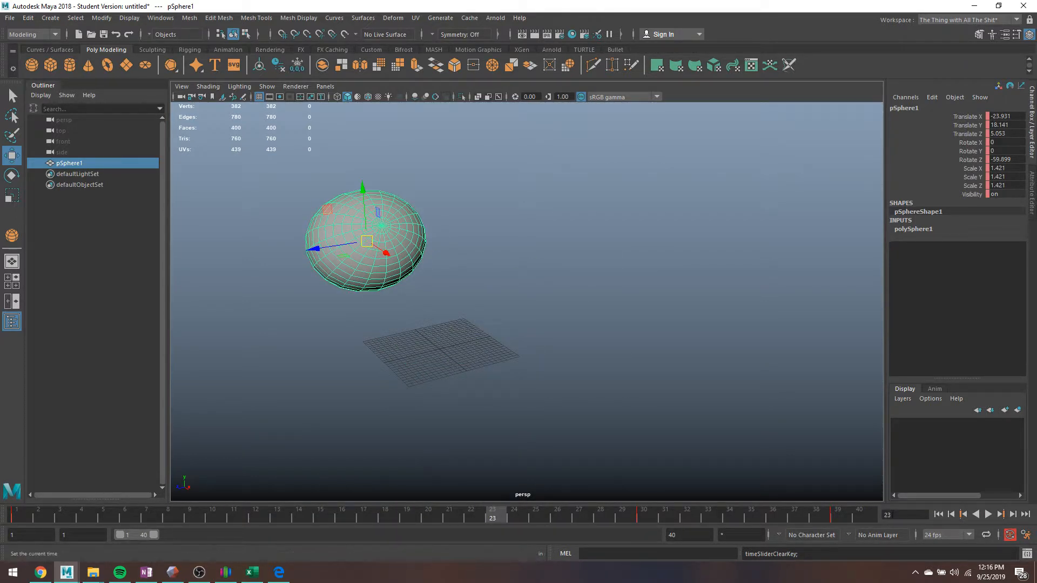
pyautogui.hotkey('ctrl', 'z')
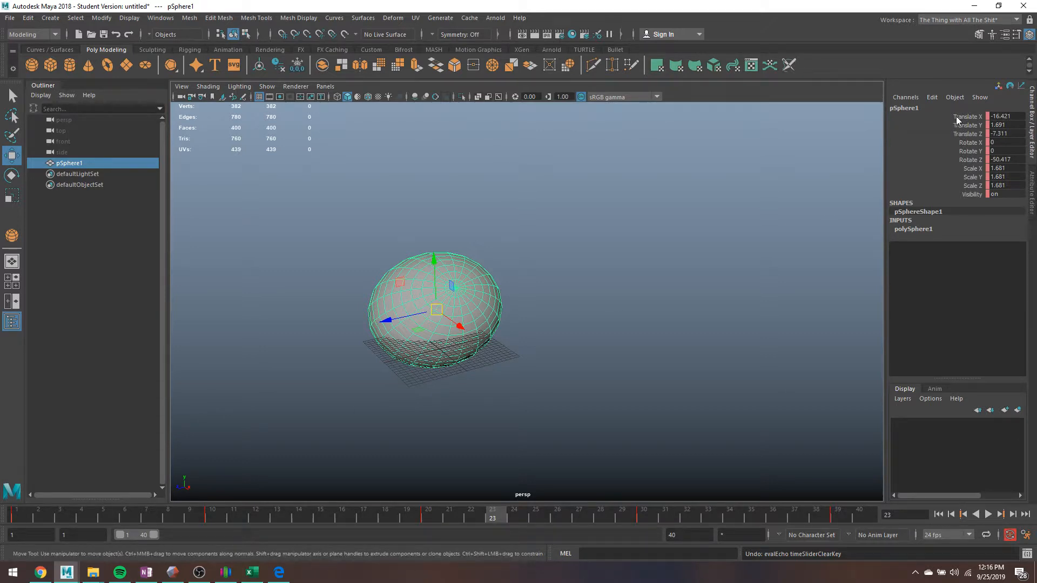
# Break the connections on the sphere's Translate X, Y and Z channels to remove their animation, and play back the result.
pyautogui.moveTo(963, 117); pyautogui.dragTo(972, 134)
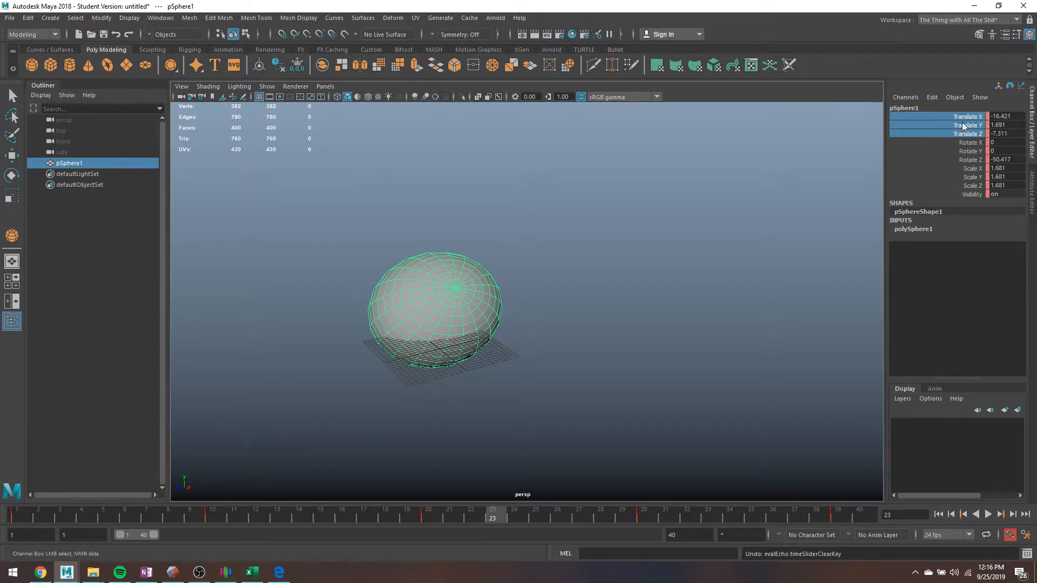
pyautogui.rightClick(960, 130)
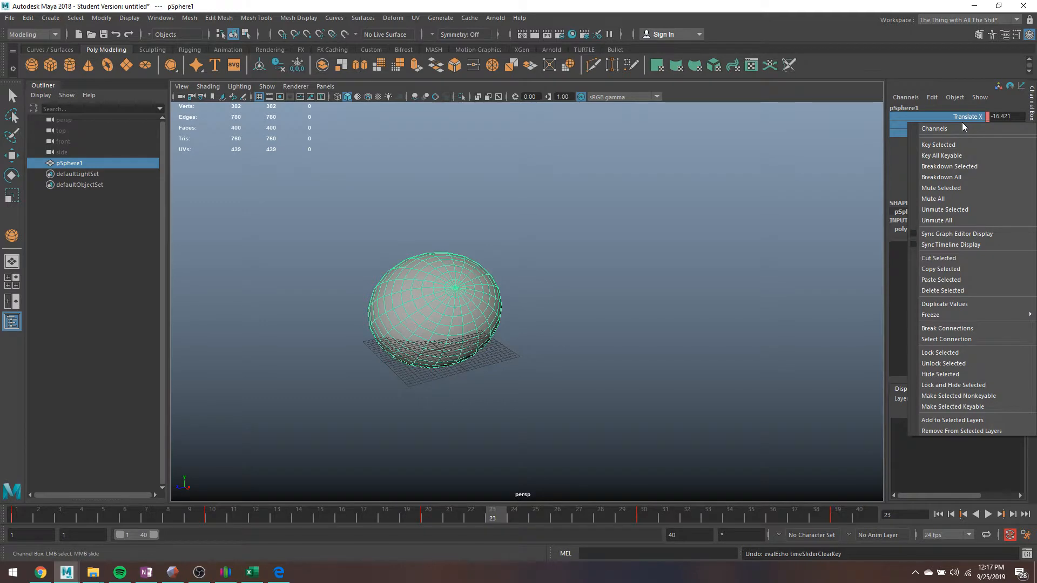
pyautogui.click(956, 329)
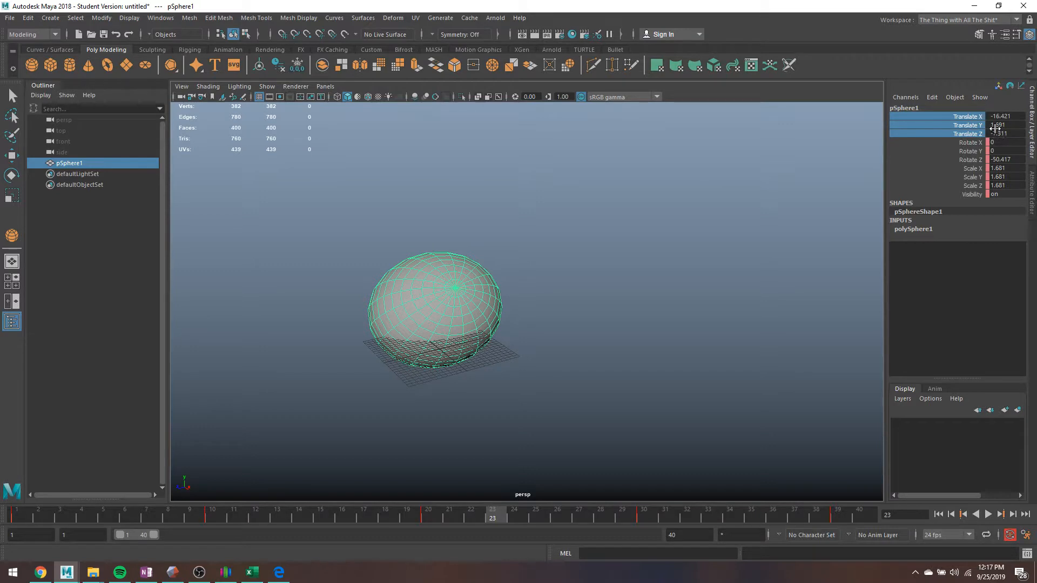
pyautogui.hotkey('alt', 'v')
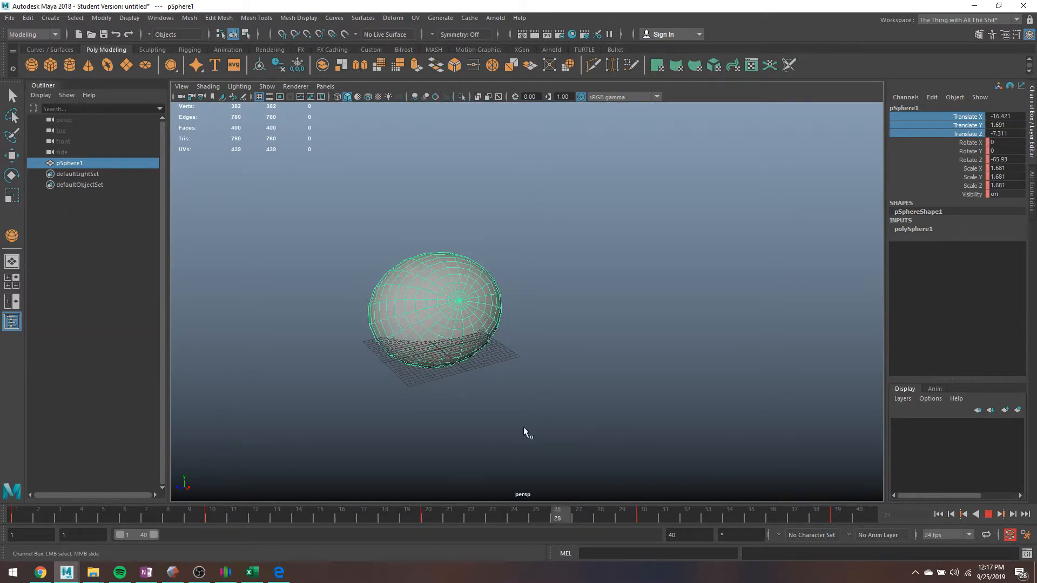
# Play back the timeline again to check the sphere's remaining rotation and scale animation.
pyautogui.hotkey('alt', 'v')
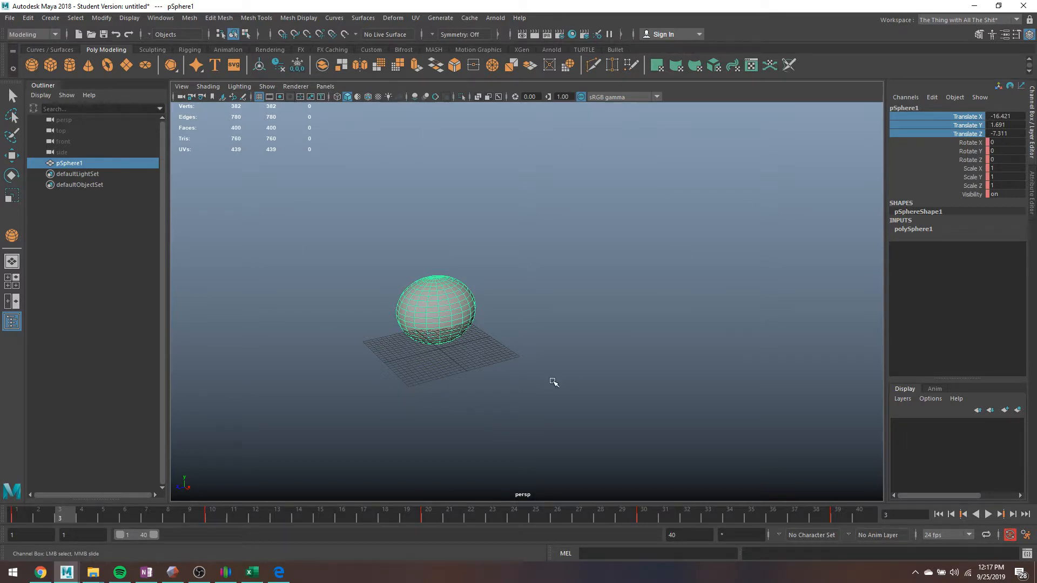
pyautogui.click(301, 517)
pyautogui.hotkey('alt', 'v')
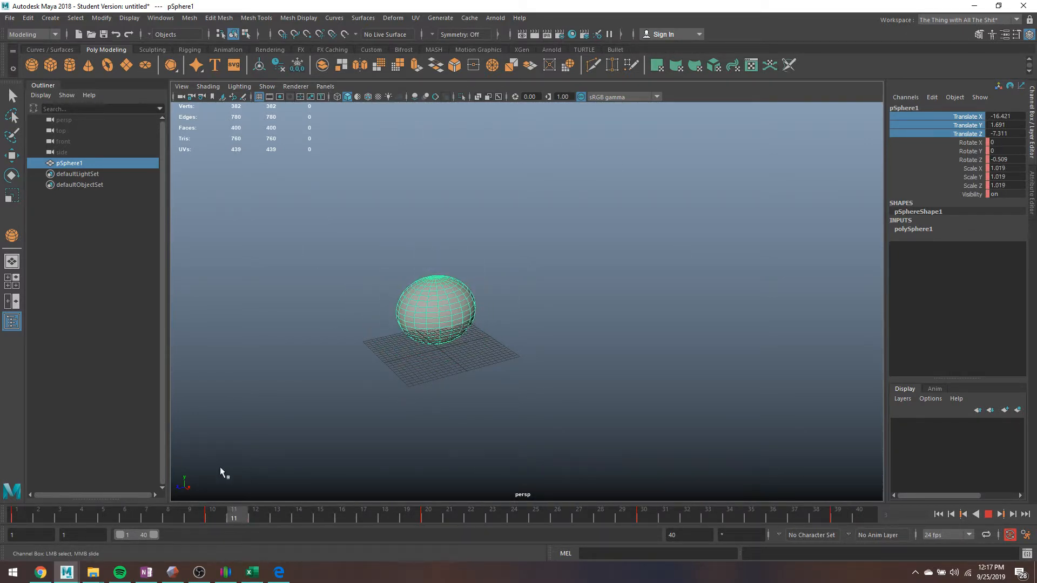
pyautogui.hotkey('alt', 'v')
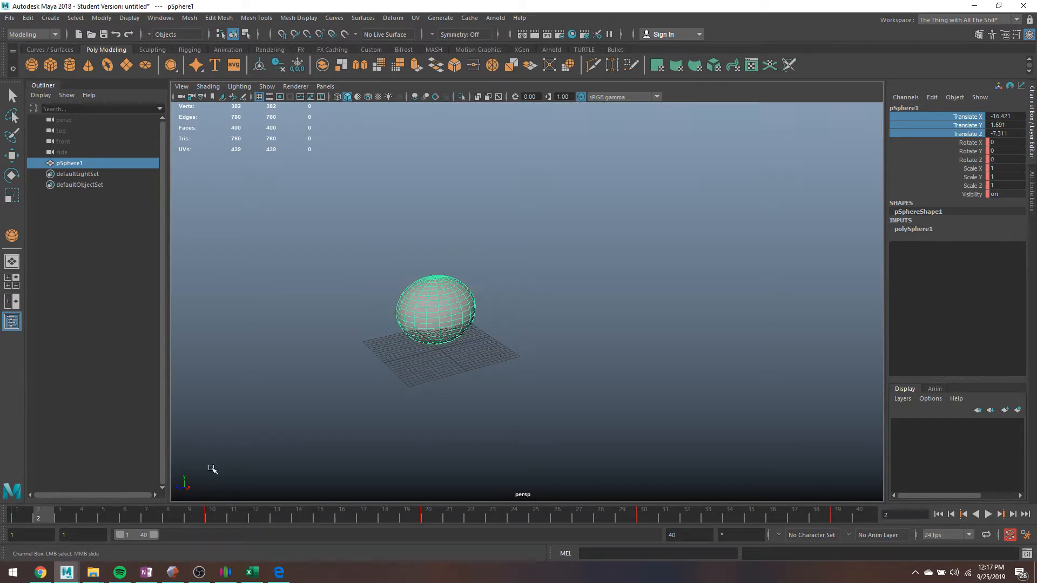
# Break the connections on all the sphere's channels from Translate X to Visibility, and undo the removal after a playback check.
pyautogui.moveTo(965, 120); pyautogui.dragTo(972, 204)
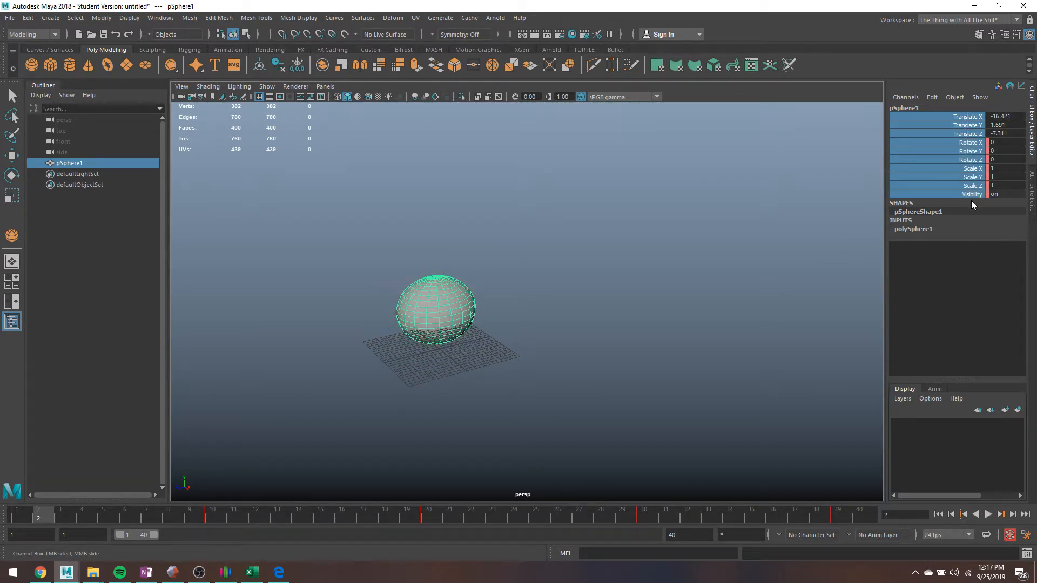
pyautogui.rightClick(967, 165)
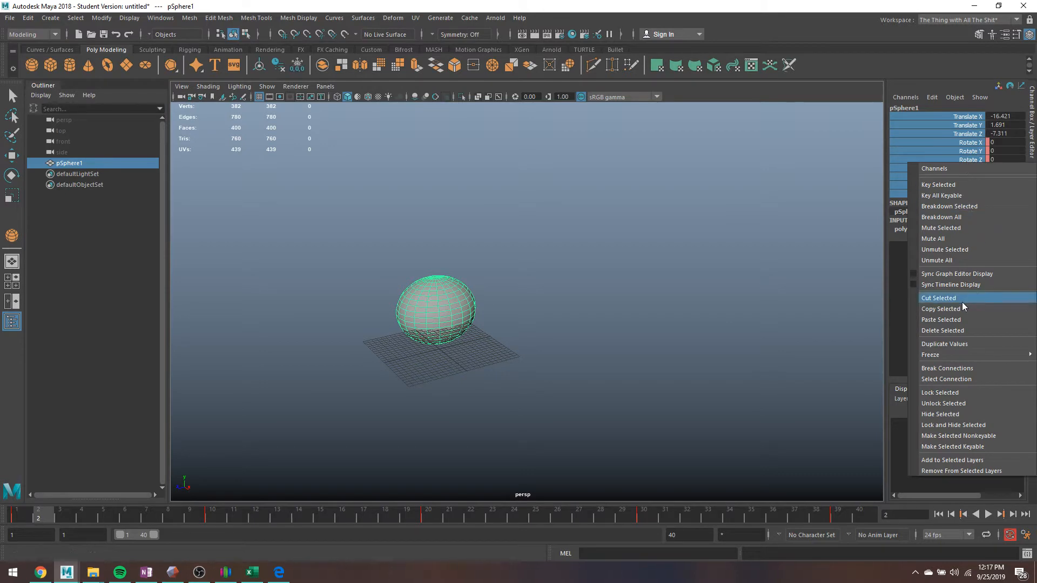
pyautogui.click(933, 371)
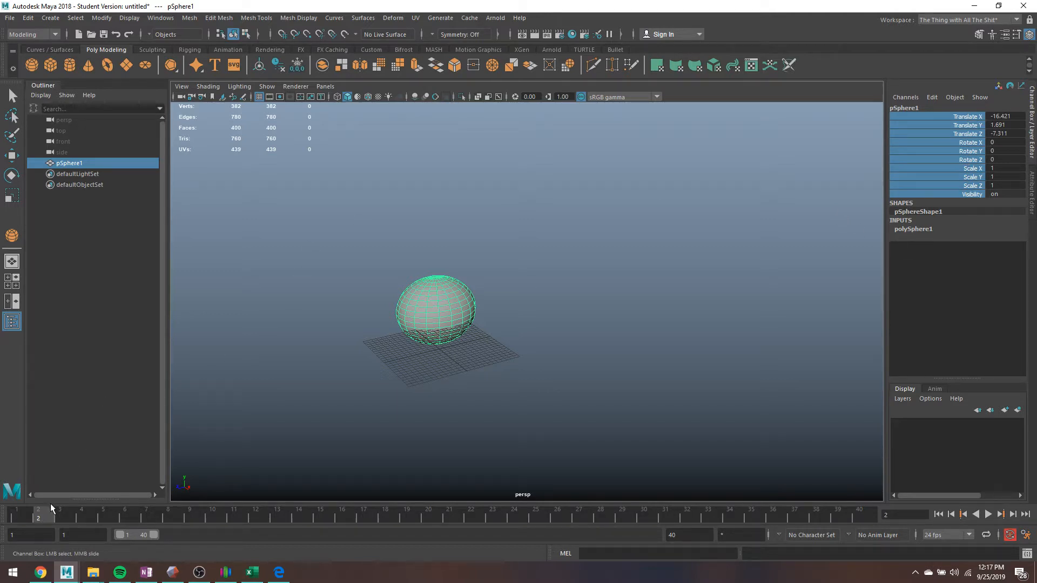
pyautogui.hotkey('alt', 'v')
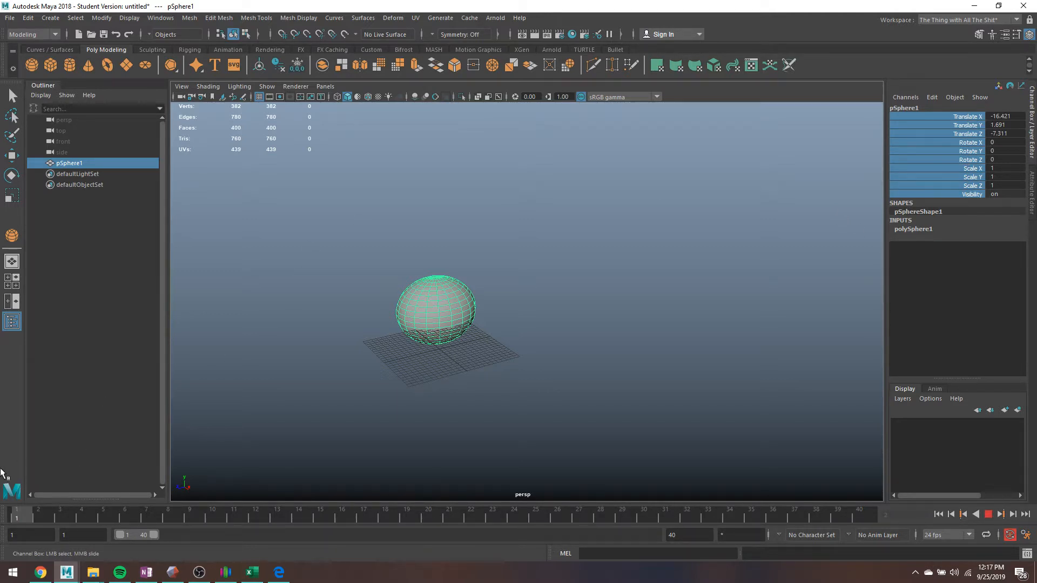
pyautogui.hotkey('alt', 'v')
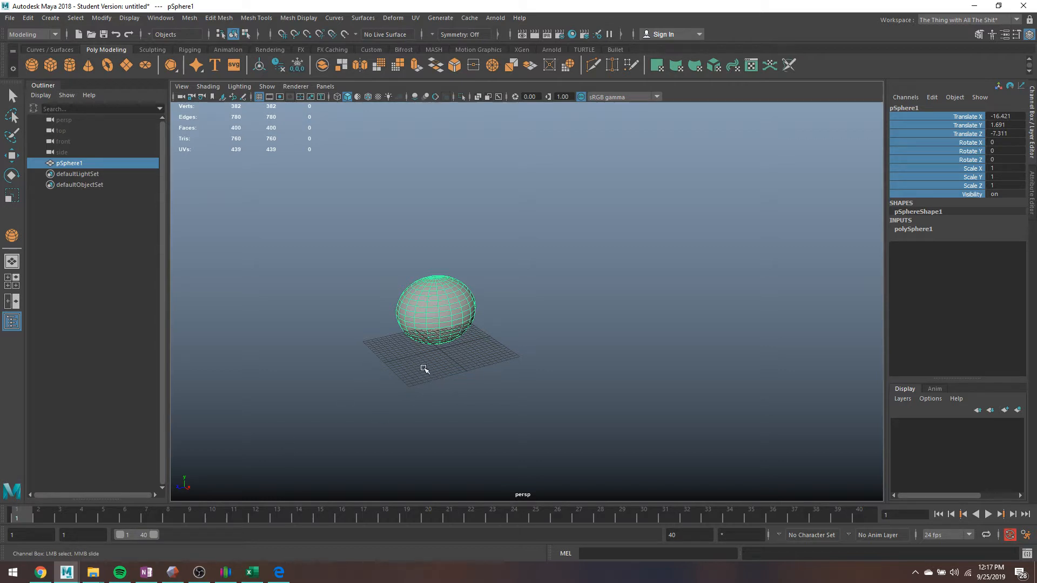
pyautogui.hotkey('ctrl', 'z')
pyautogui.hotkey('ctrl', 'z')
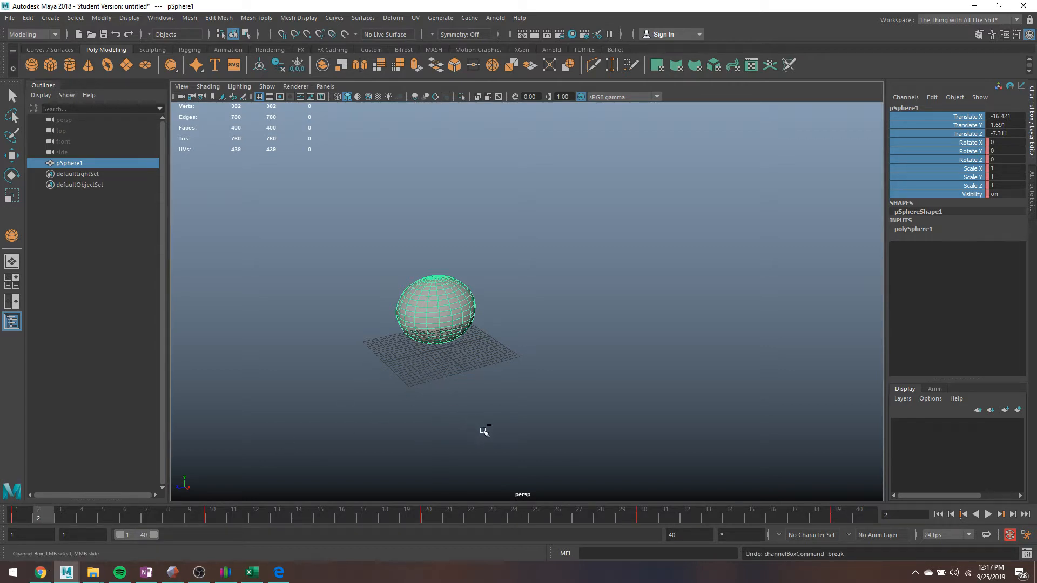
# At frame 34, break the connections on all the sphere's channels and scrub back to frame 22 to check the pose.
pyautogui.moveTo(530, 518); pyautogui.dragTo(741, 523)
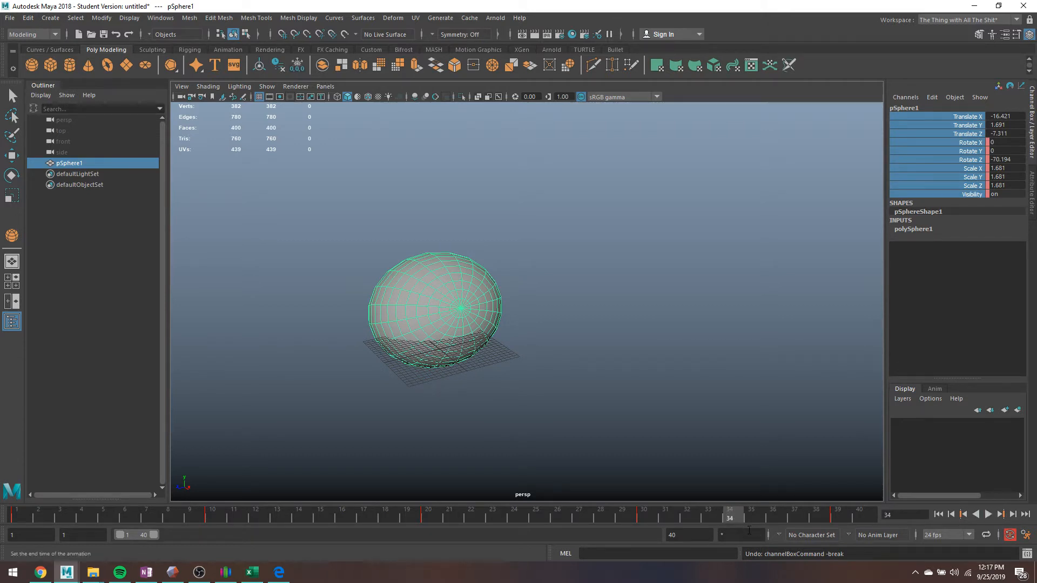
pyautogui.rightClick(970, 162)
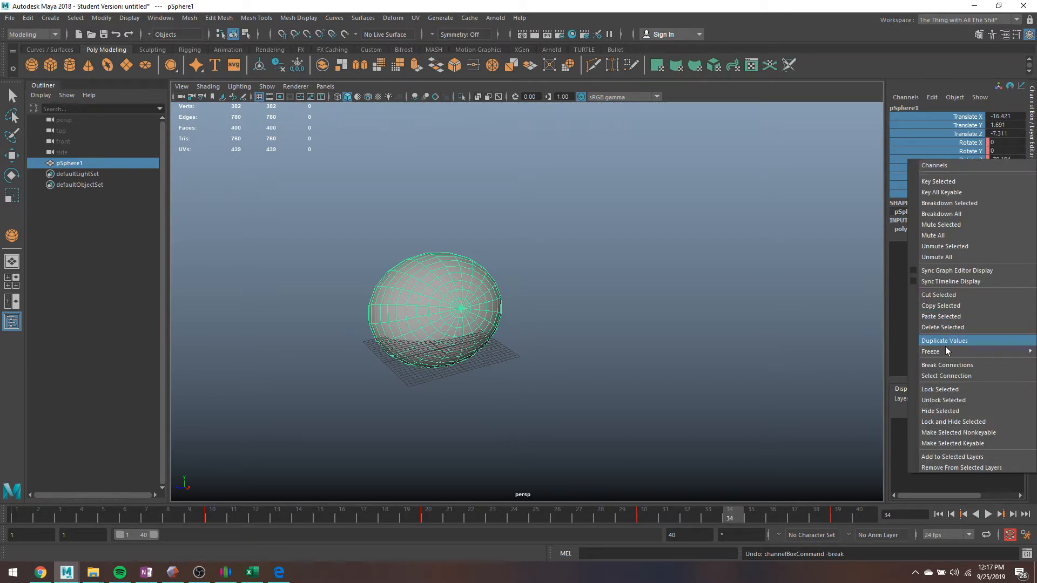
pyautogui.click(945, 373)
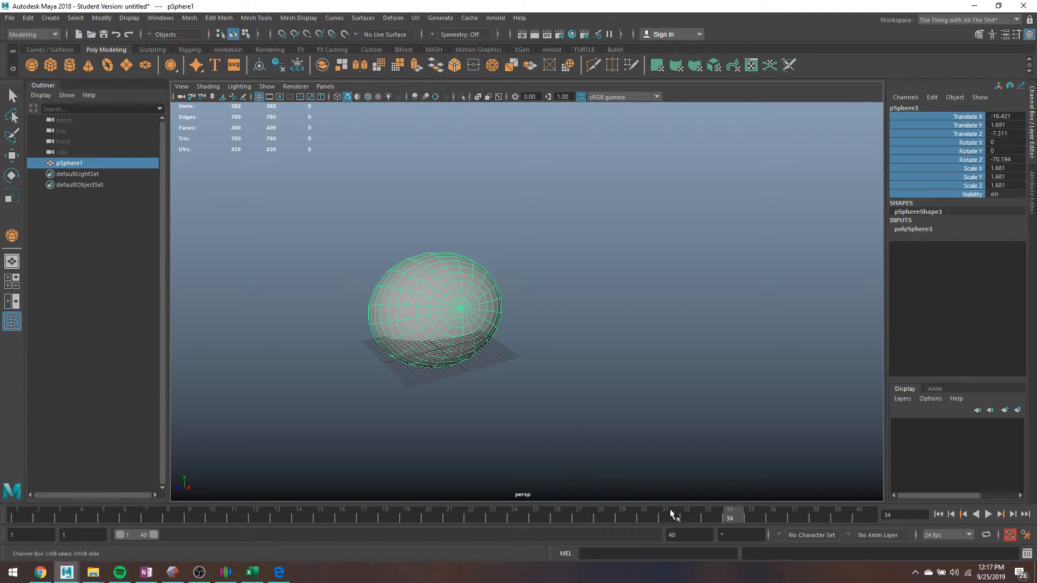
pyautogui.moveTo(708, 516); pyautogui.dragTo(484, 535)
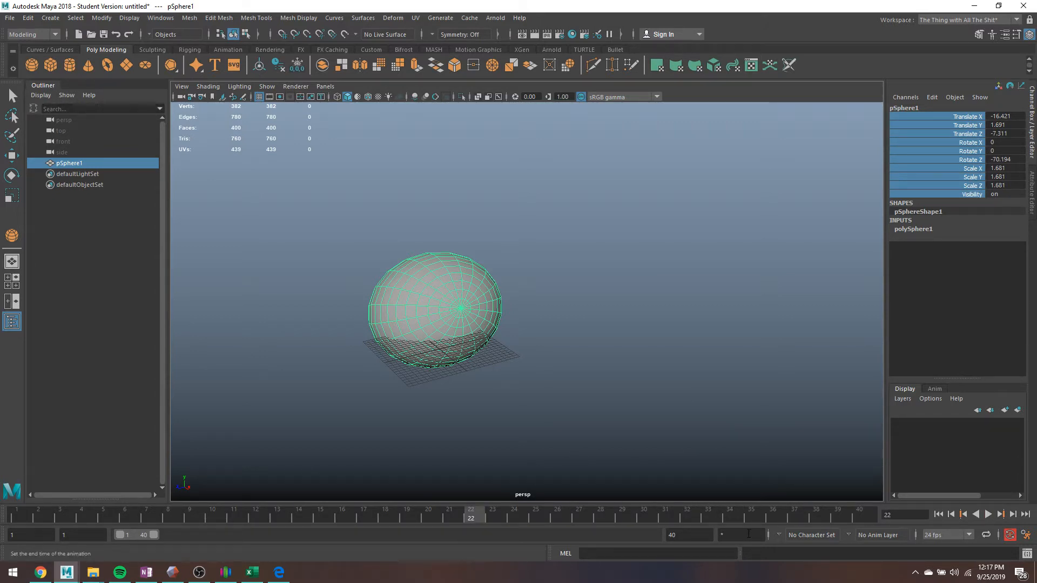
# Reset the sphere's Translate and Rotate channels to 0 and its Scale X, Y and Z to 1.
pyautogui.moveTo(1001, 185); pyautogui.dragTo(1001, 116)
pyautogui.write('0')
pyautogui.press('Return')
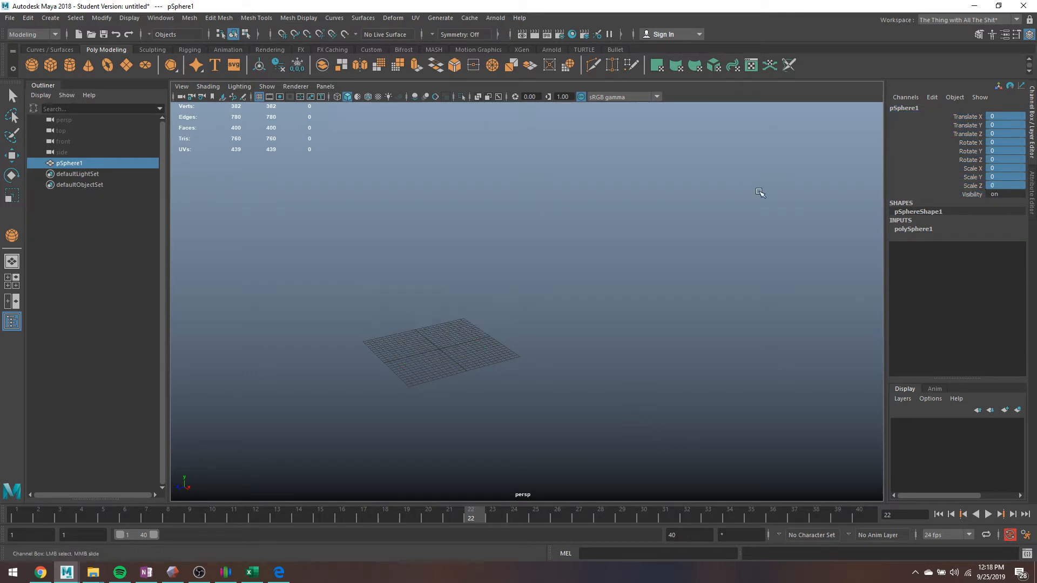
pyautogui.moveTo(988, 168); pyautogui.dragTo(990, 184)
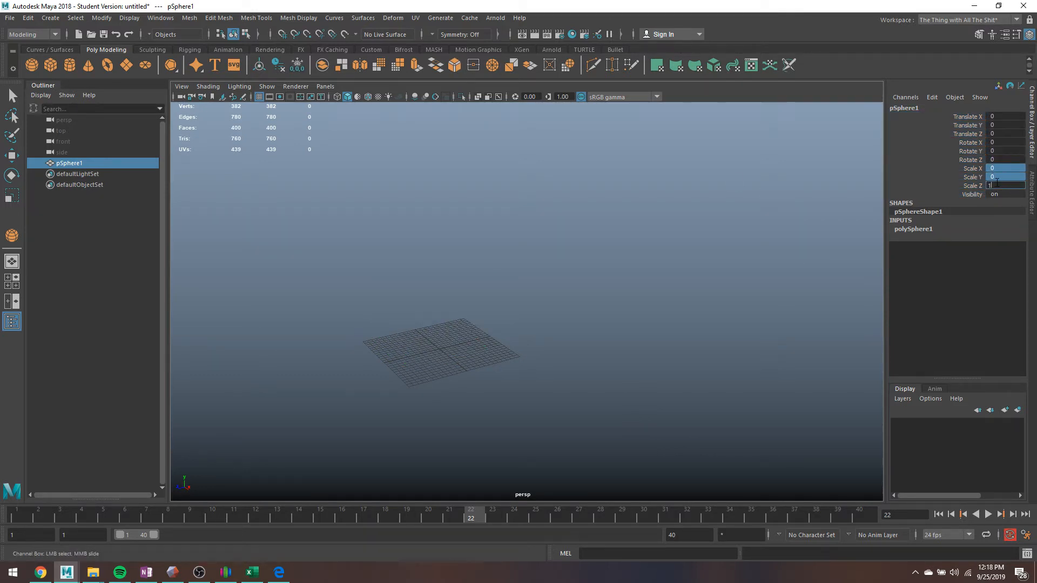
pyautogui.write('1')
pyautogui.press('Return')
pyautogui.scroll(3, 518, 349)
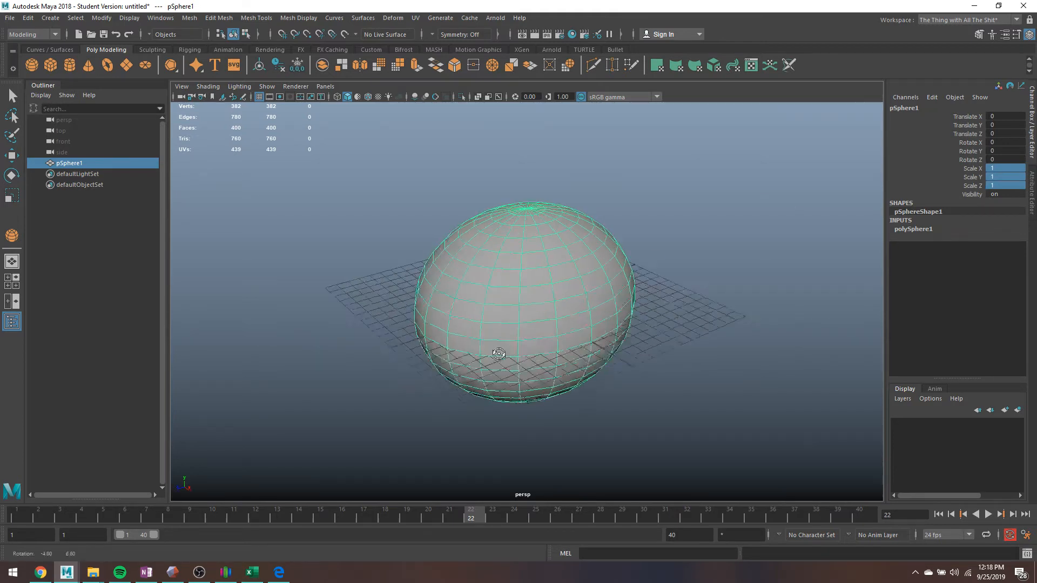
pyautogui.keyDown('alt'); pyautogui.moveTo(519, 350); pyautogui.dragTo(484, 398); pyautogui.keyUp('alt')
pyautogui.scroll(-5, 641, 319)
pyautogui.keyDown('alt'); pyautogui.moveTo(625, 338); pyautogui.dragTo(591, 288); pyautogui.keyUp('alt')
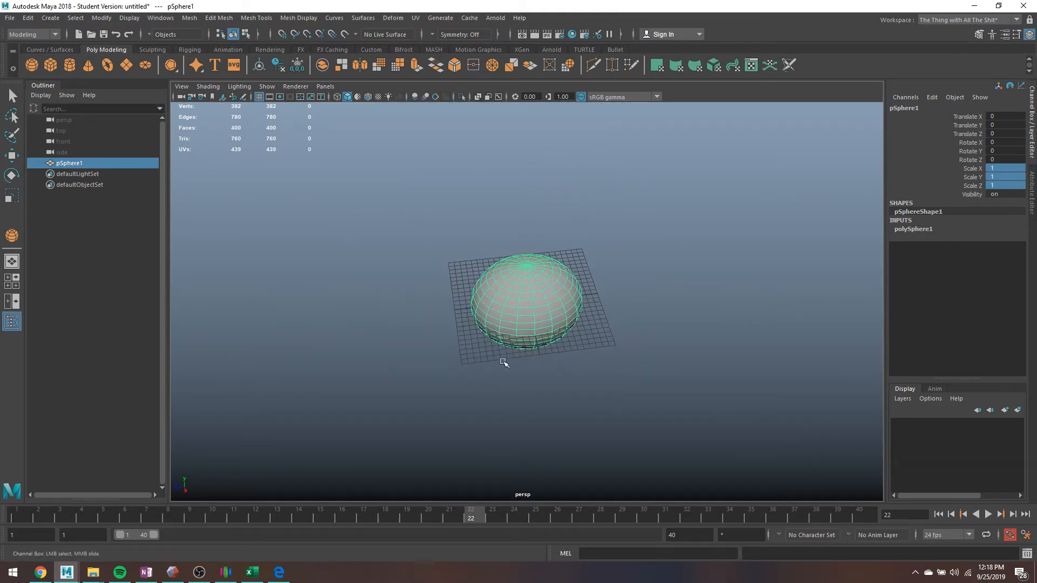
pyautogui.keyDown('alt'); pyautogui.moveTo(405, 306); pyautogui.dragTo(431, 488); pyautogui.keyUp('alt')
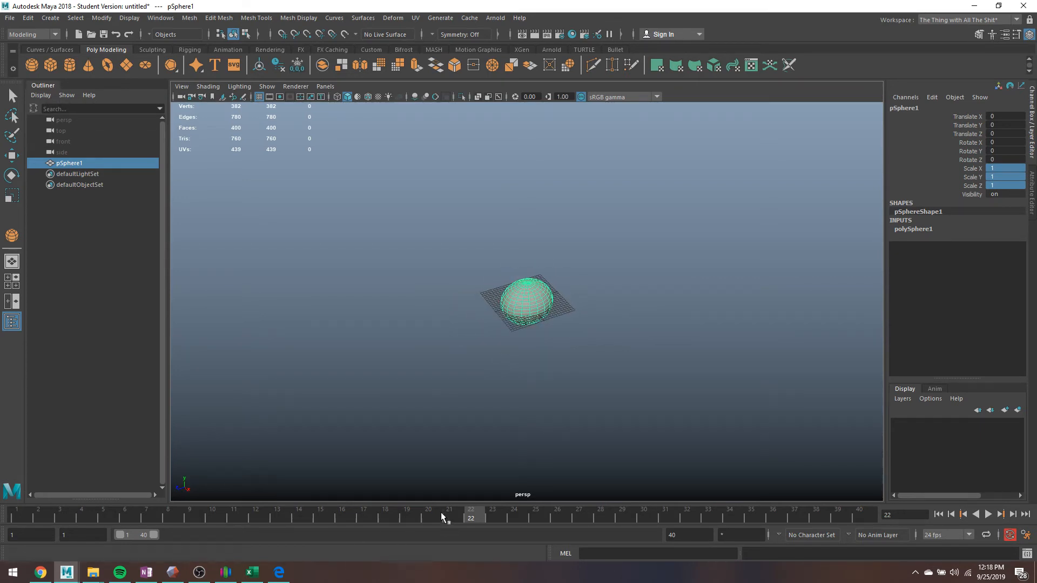